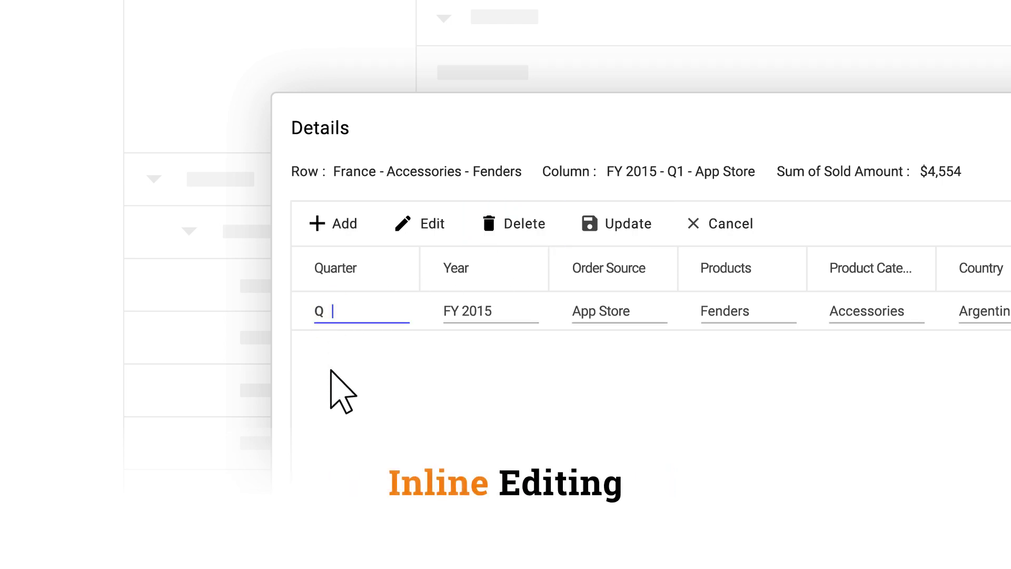
# Step: Move from the Q2 quarter entry to Year and save the France Fenders App Store record
pyautogui.click(483, 308)
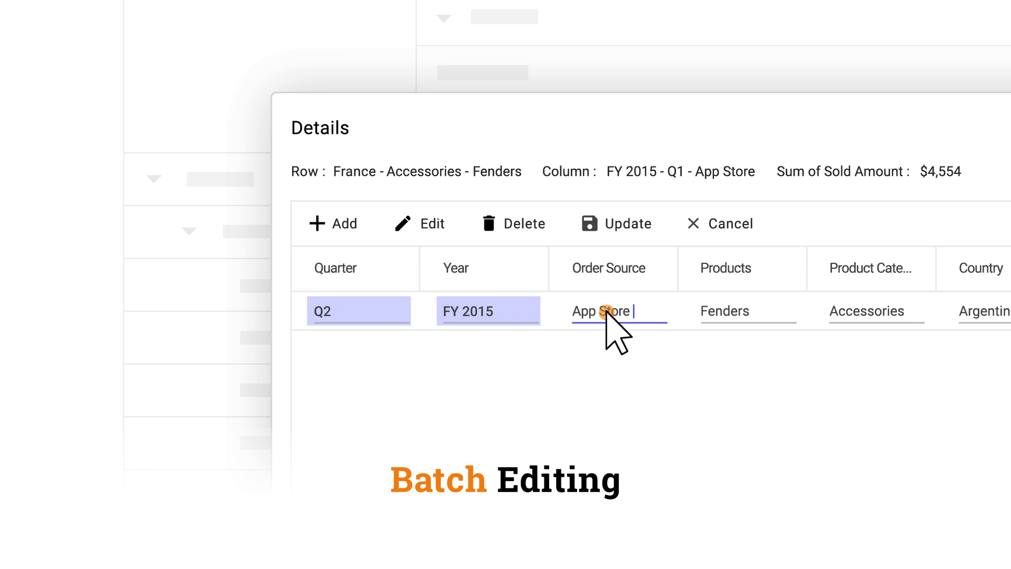
pyautogui.click(613, 230)
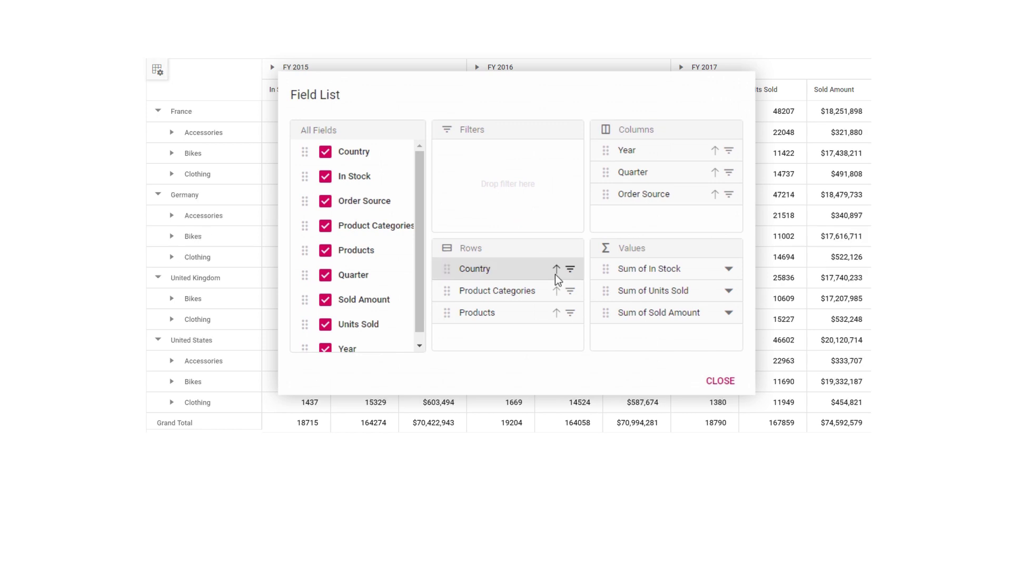
# Step: Reverse the Country sort order and bring up the Country filter options
pyautogui.click(569, 270)
pyautogui.click(453, 224)
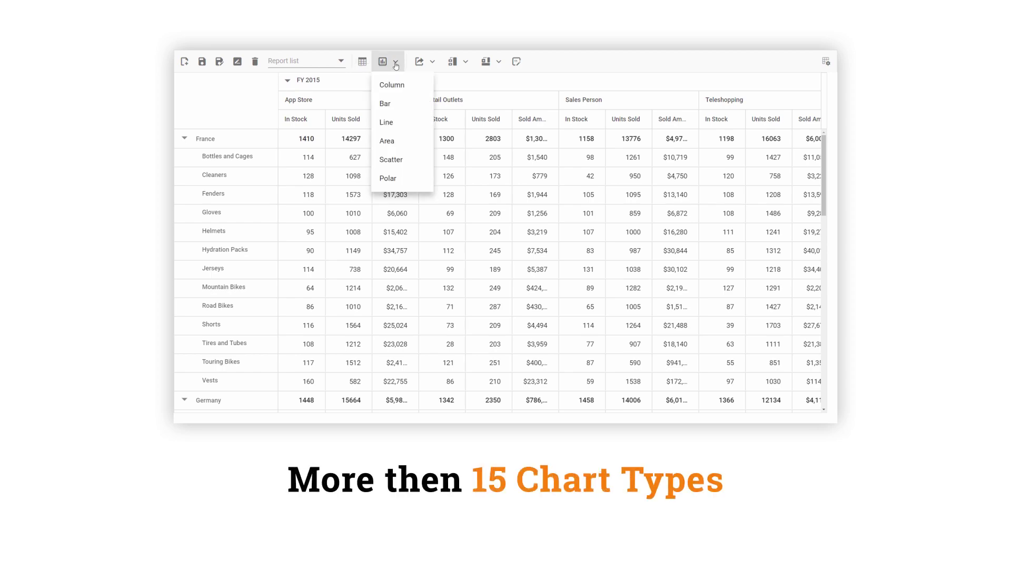
# Step: Chart the pivot data as columns, then switch the chart to horizontal bars
pyautogui.click(409, 87)
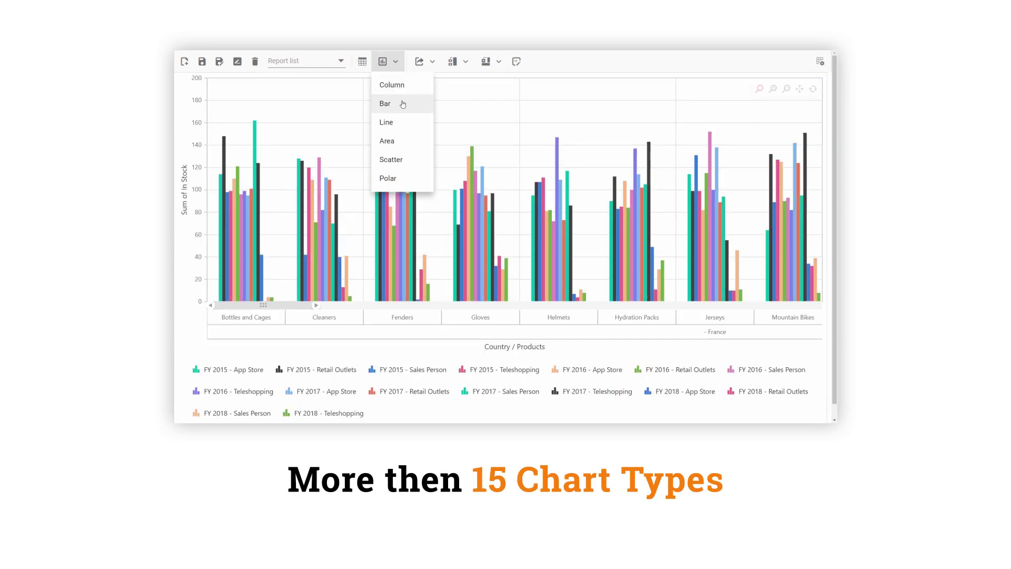
pyautogui.click(402, 104)
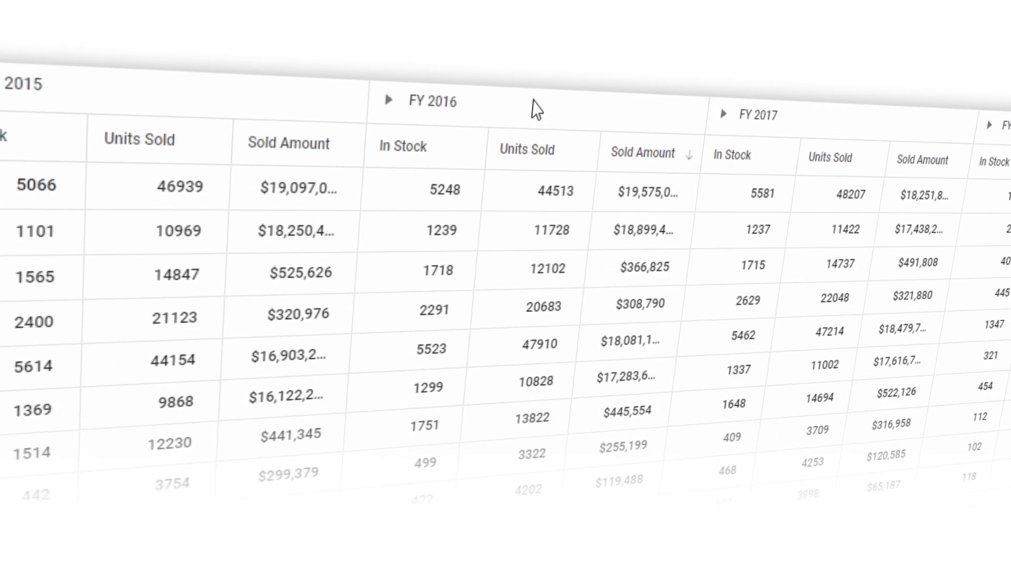
# Step: Expand Germany, then its Clothing and Bikes categories, then collapse Germany to one row
pyautogui.click(201, 139)
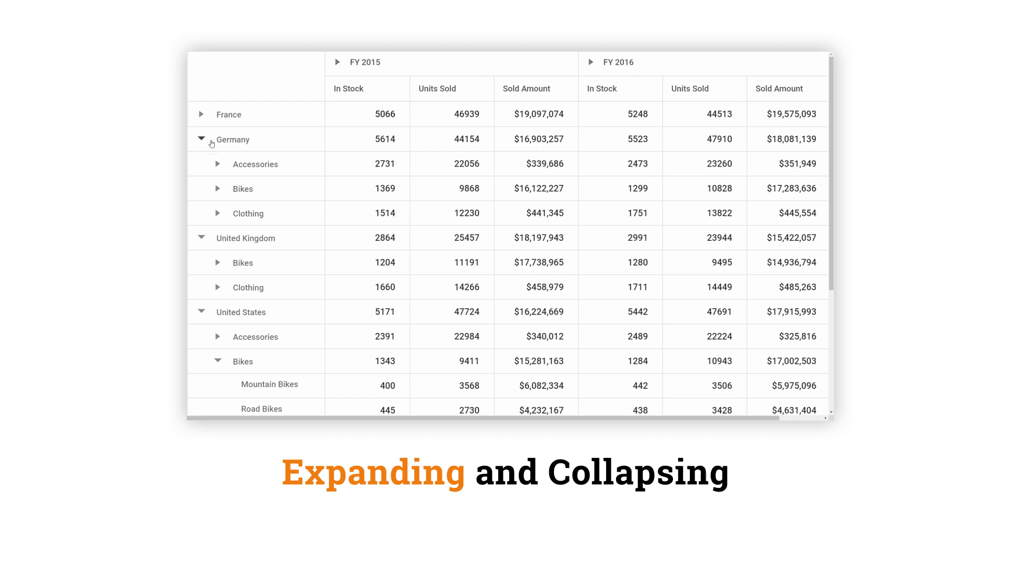
pyautogui.click(215, 213)
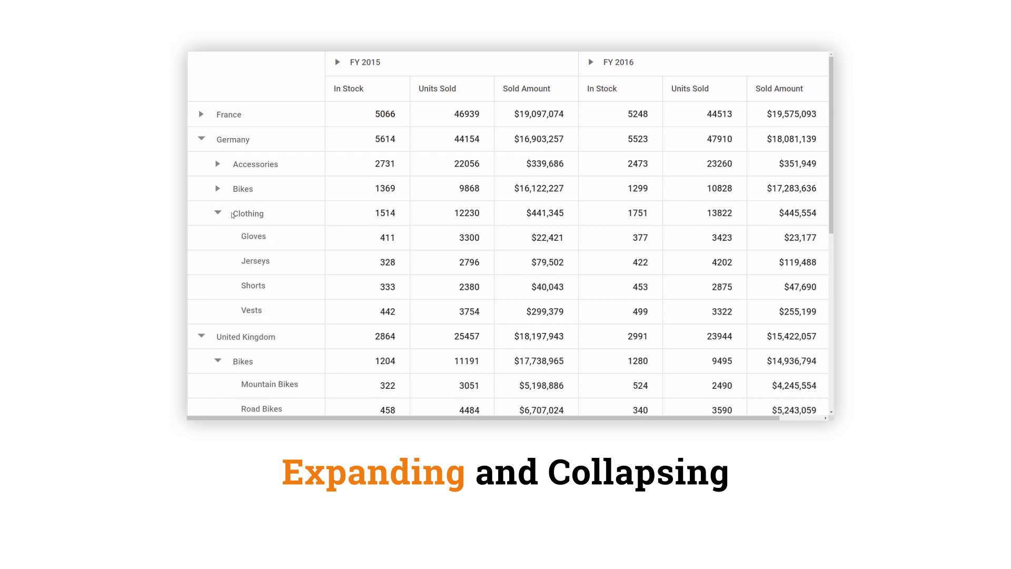
pyautogui.click(216, 189)
pyautogui.click(202, 139)
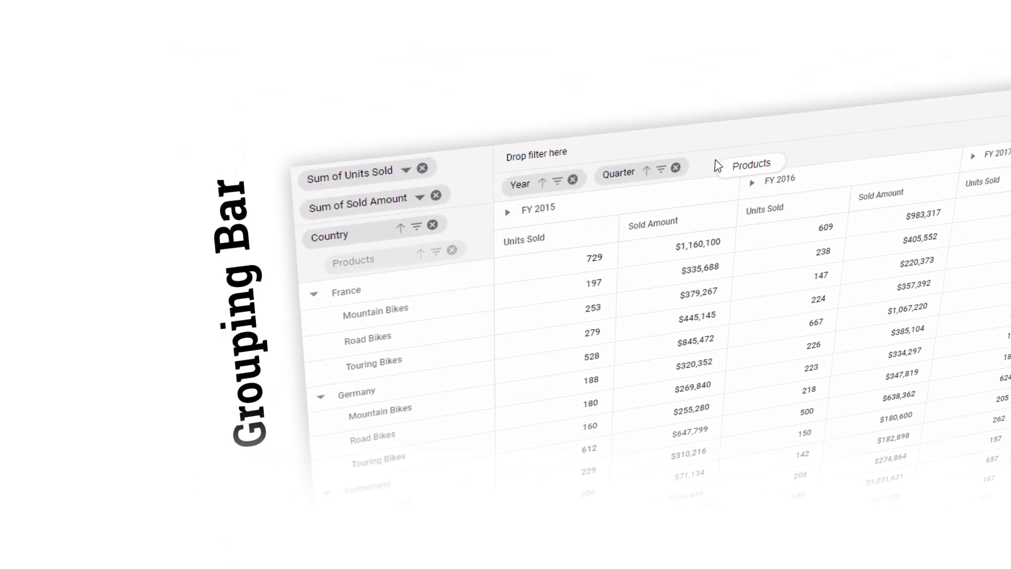
# Step: Move Products through columns and rows into the filter area, excluding Touring Bikes
pyautogui.moveTo(717, 164); pyautogui.dragTo(711, 161)
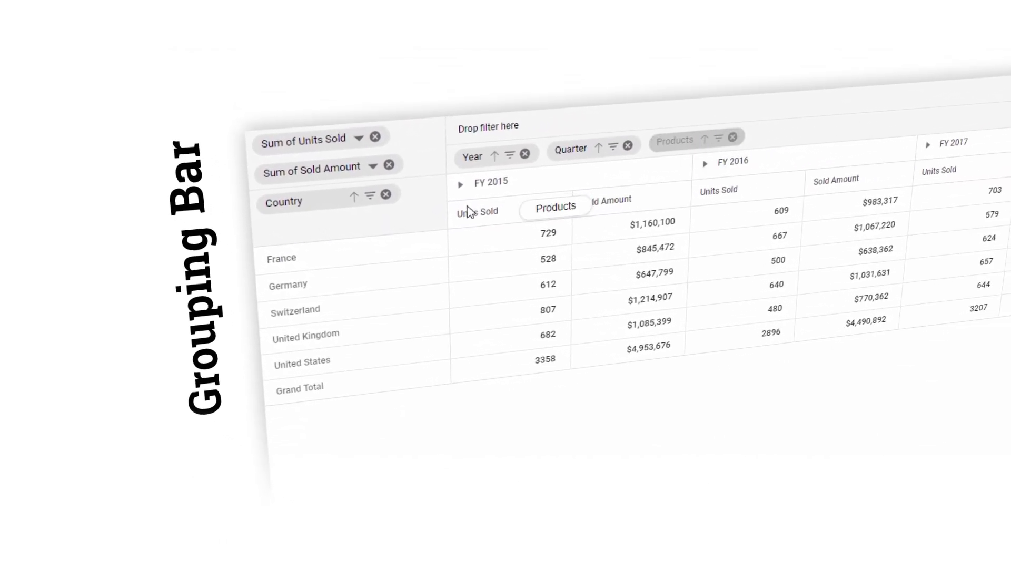
pyautogui.moveTo(695, 148)
pyautogui.mouseDown()
pyautogui.moveTo(335, 210)
pyautogui.moveTo(363, 142)
pyautogui.mouseUp()
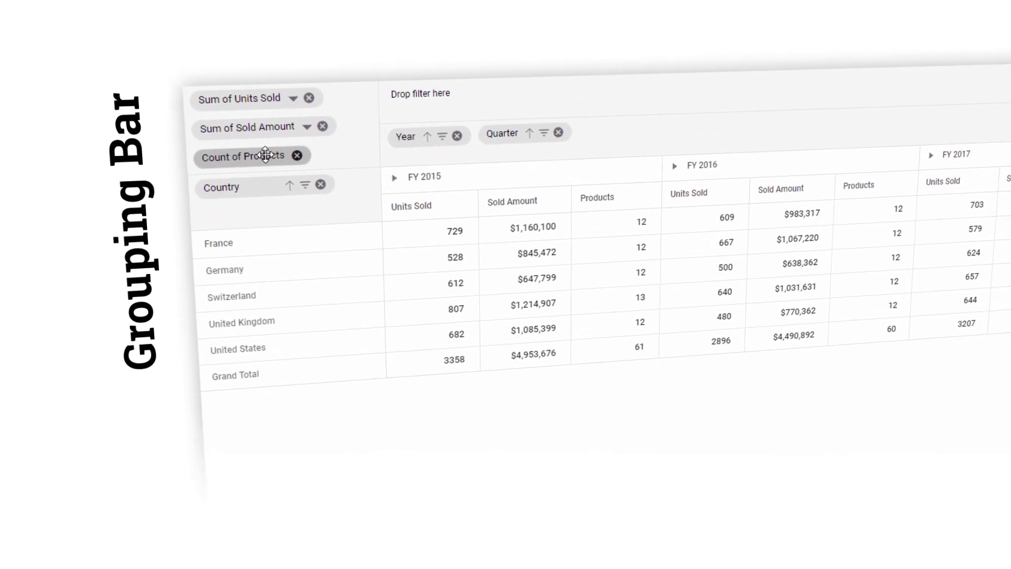
pyautogui.moveTo(261, 159)
pyautogui.mouseDown()
pyautogui.moveTo(433, 96)
pyautogui.moveTo(424, 81)
pyautogui.mouseUp()
pyautogui.click(424, 80)
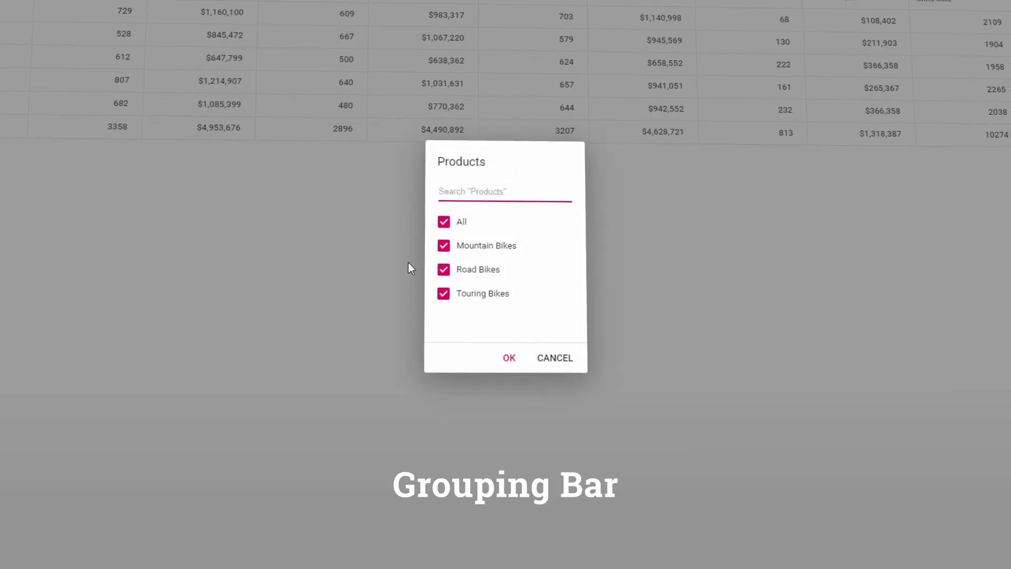
pyautogui.click(442, 292)
pyautogui.click(508, 357)
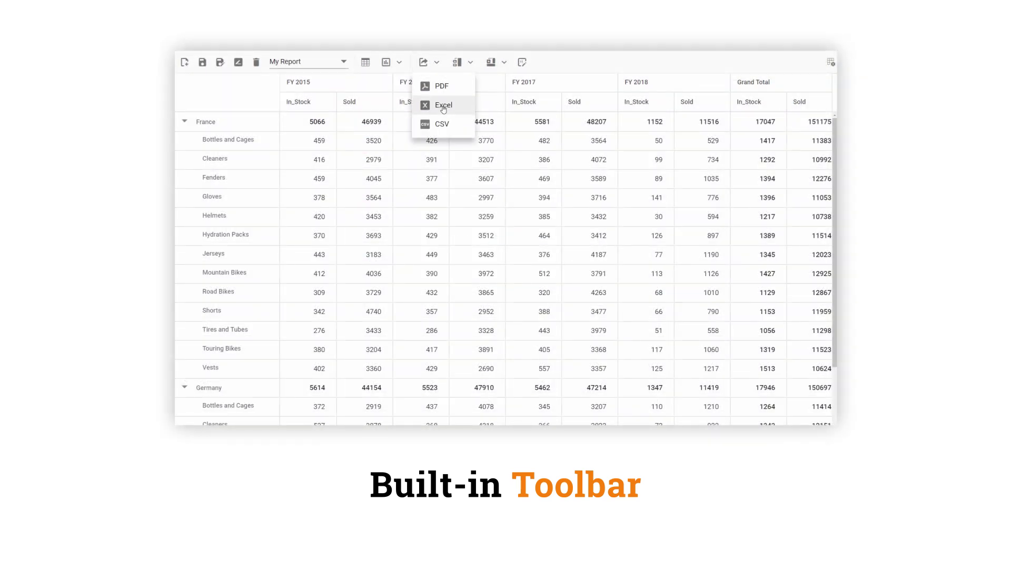
# Step: Save the My Report pivot table as an Excel file from the Export menu
pyautogui.click(442, 186)
pyautogui.moveTo(432, 179)
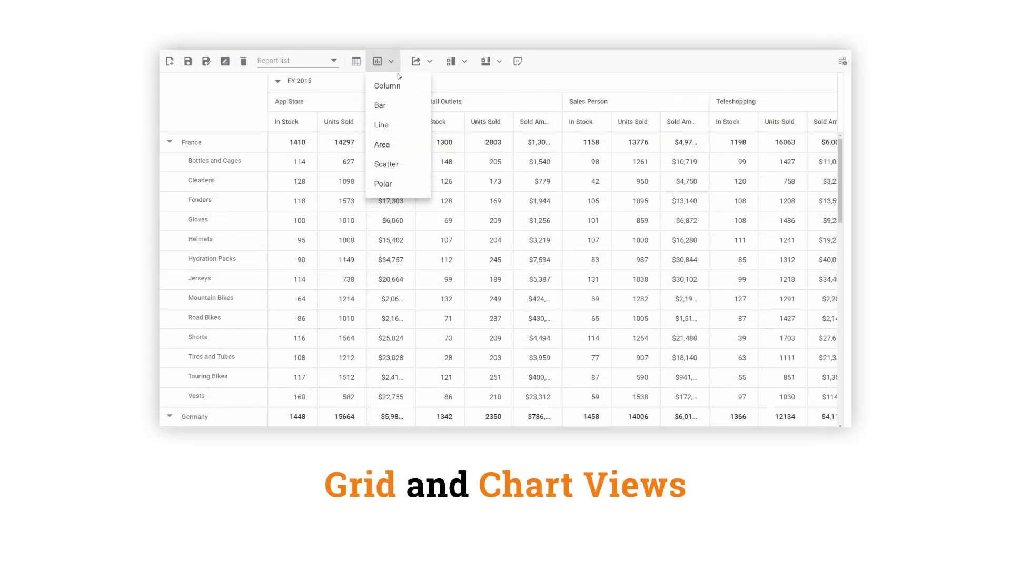
# Step: Replace the grid with a column chart of in-stock totals per product
pyautogui.click(403, 86)
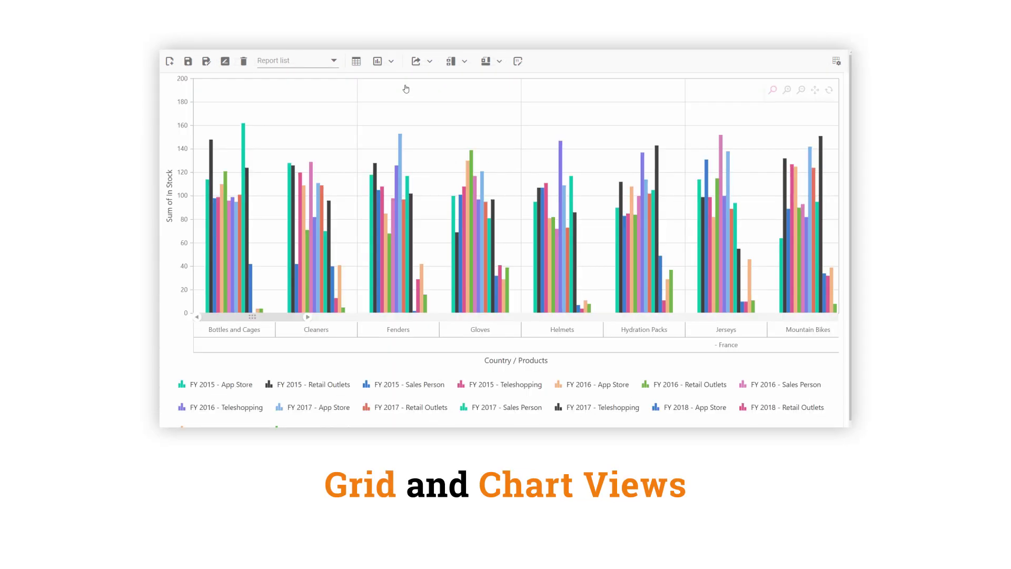